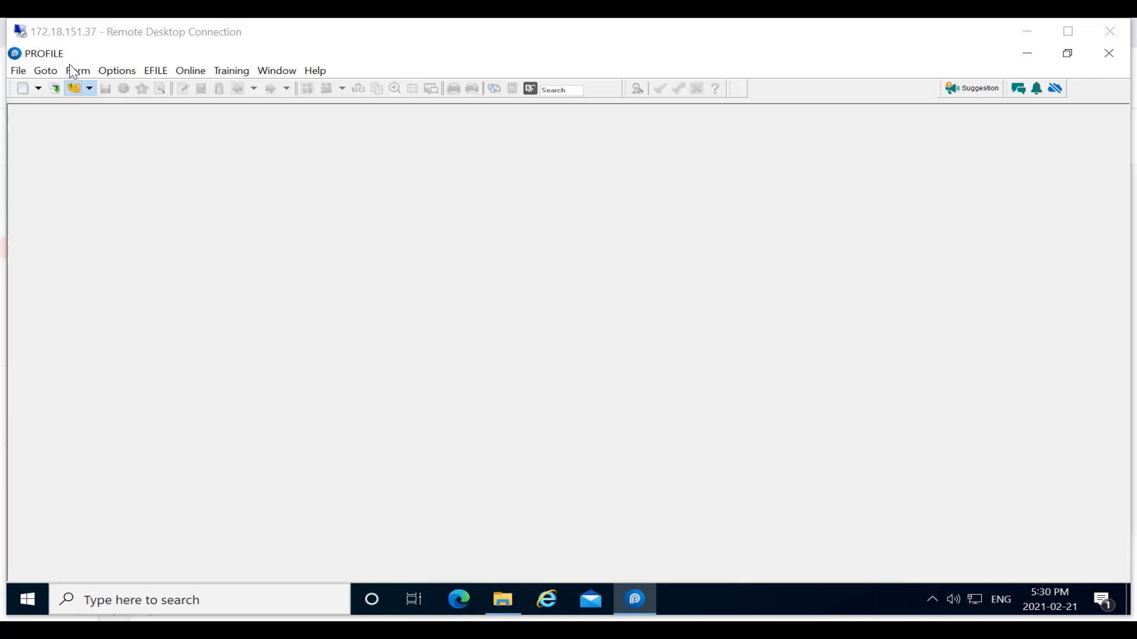
- Check the DocuSign connection status in the integration options and close the dialog
left_click(122, 72)
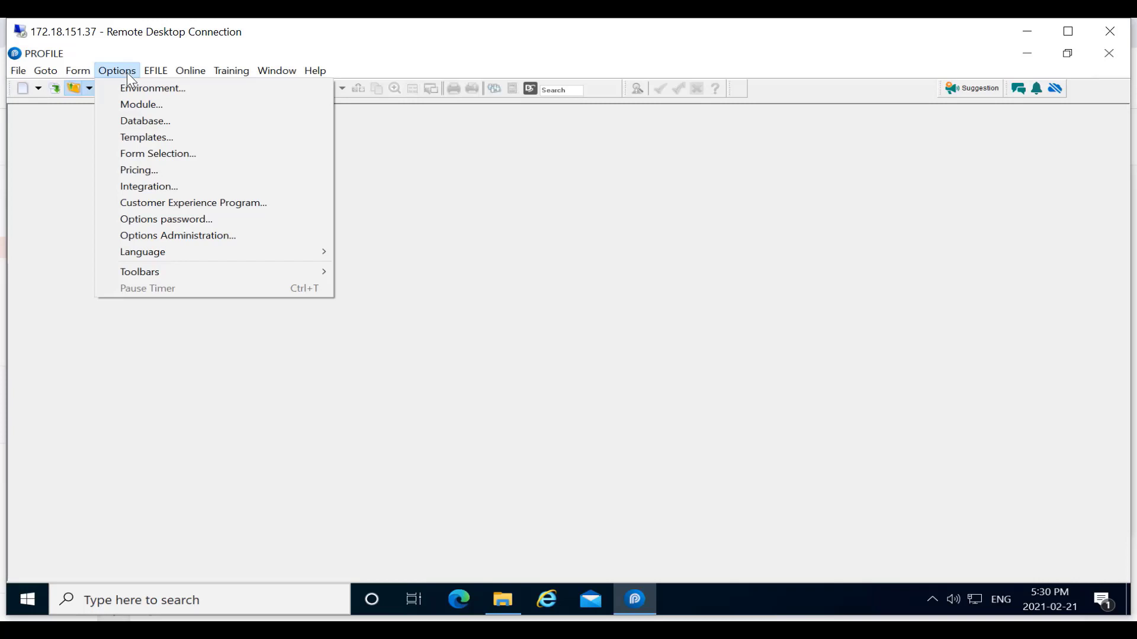
left_click(185, 187)
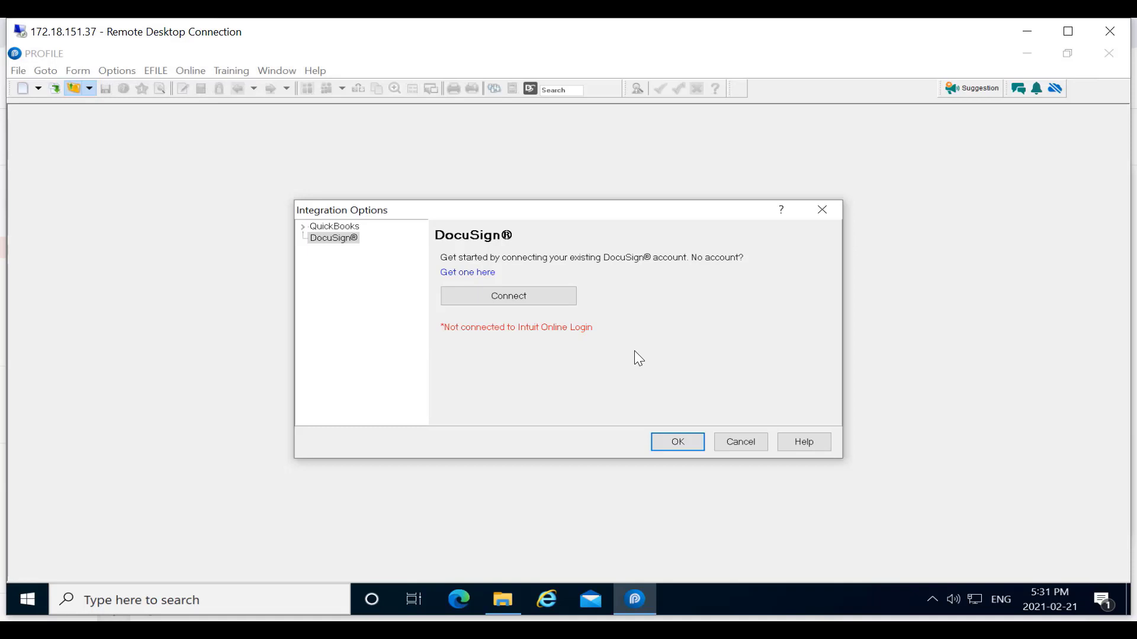
left_click(679, 448)
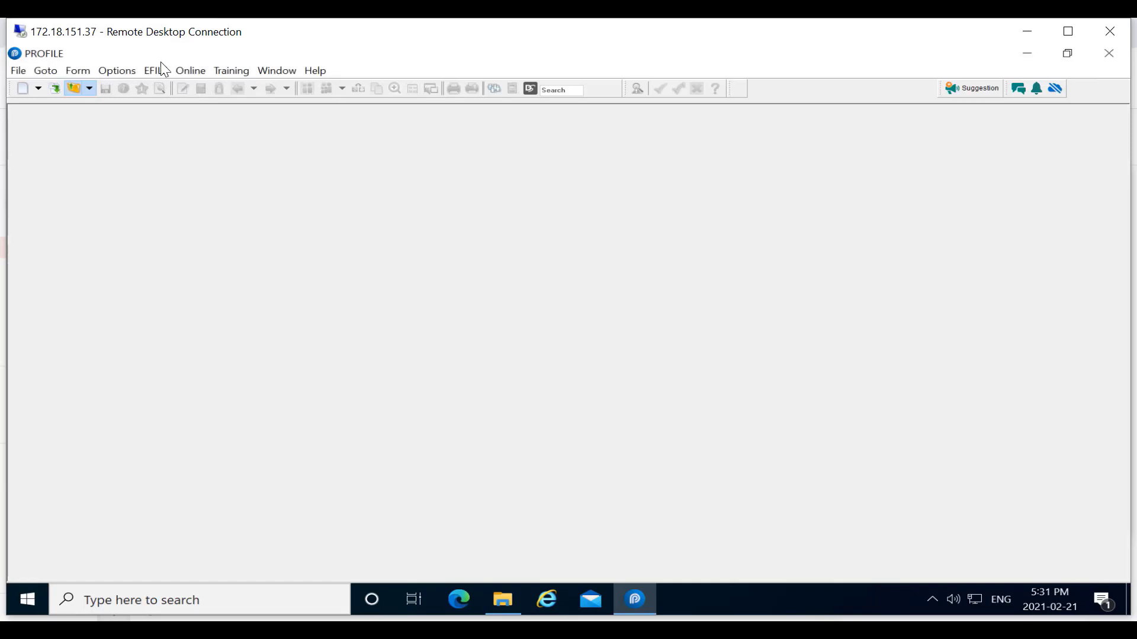
- Bring up the Intuit online sign-in and start creating a new account from it
left_click(193, 69)
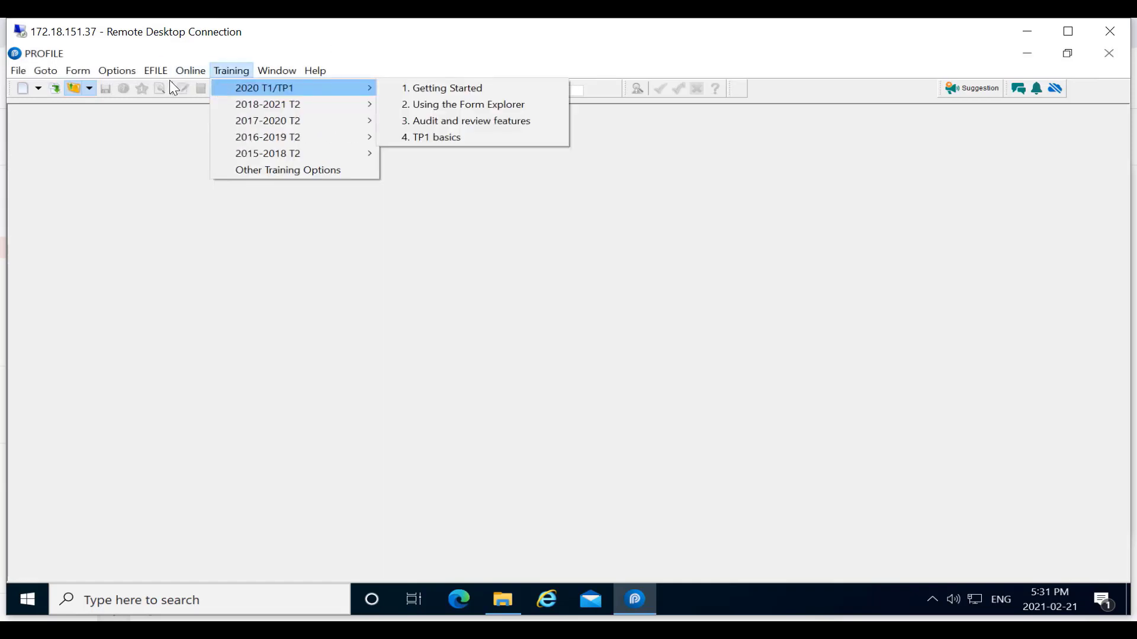
left_click(184, 72)
left_click(205, 89)
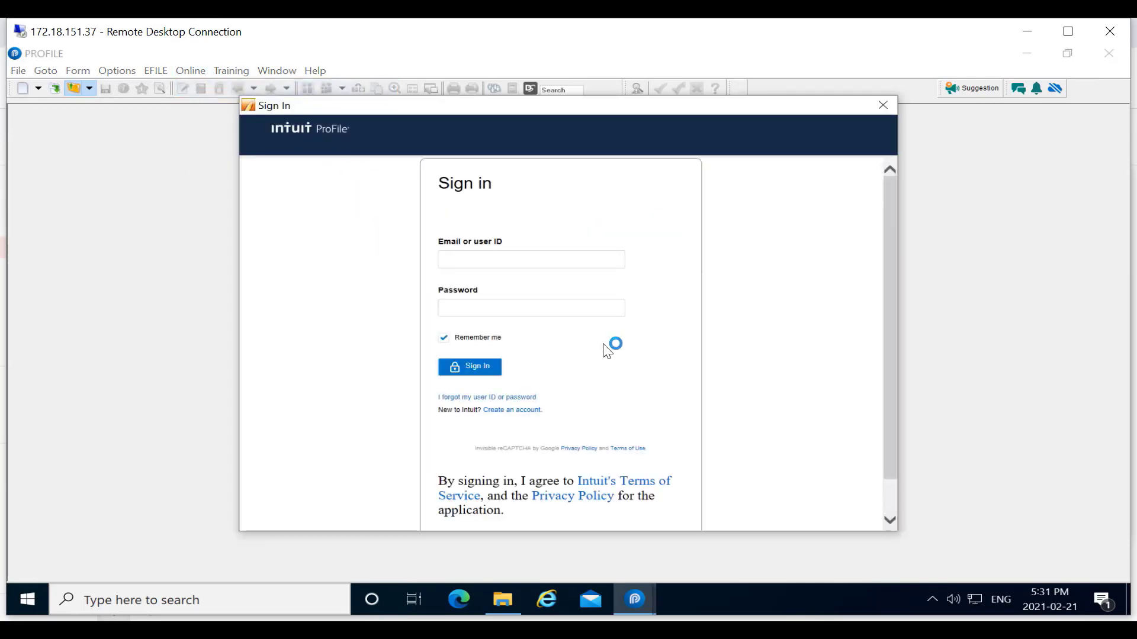
left_click(497, 259)
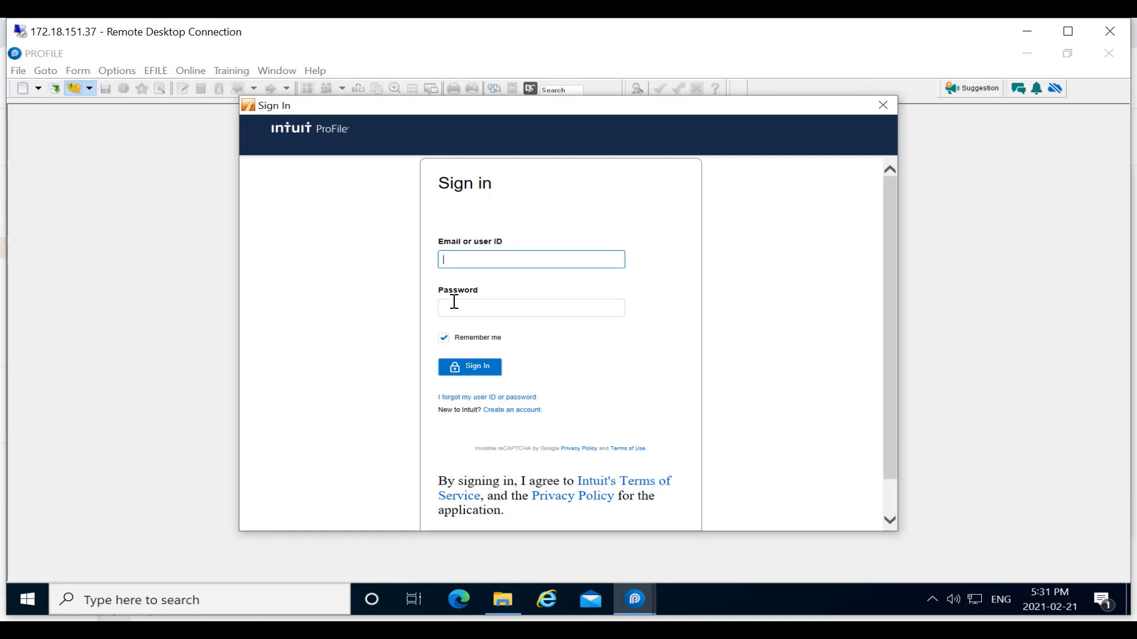
left_click(505, 412)
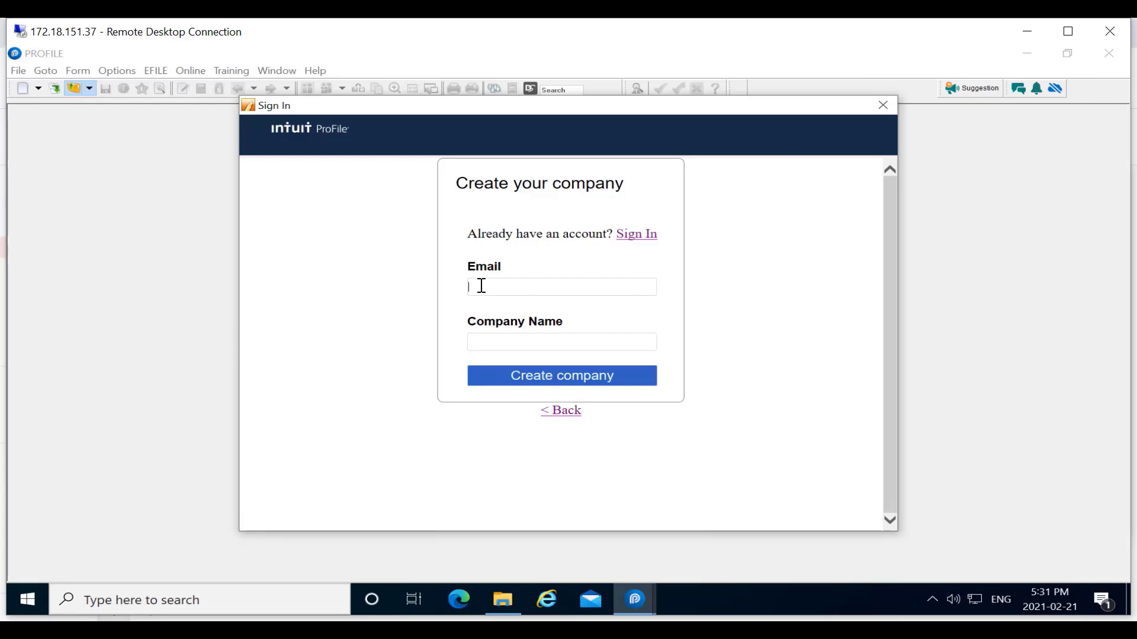
- Create the company with the account's email address and the company name taxcomp
key("ctrl+v")
left_click(532, 342)
type("taxcomp")
left_click(527, 383)
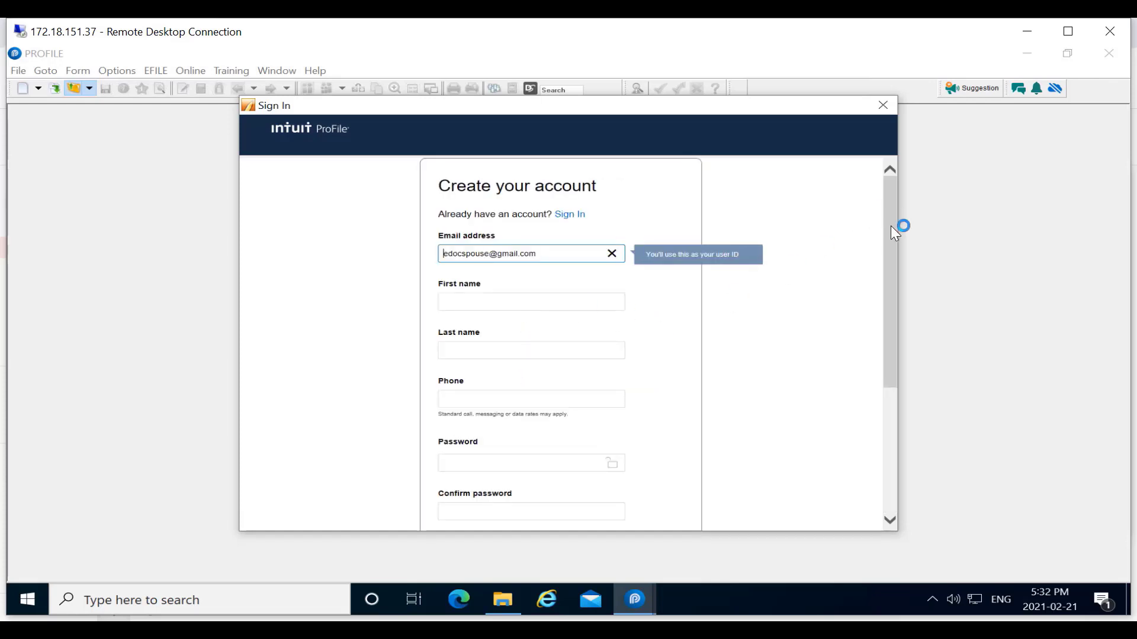
- Go through the new account's personal details, phone and security fields and finish the online login setup
left_click_drag(891, 226, 900, 301)
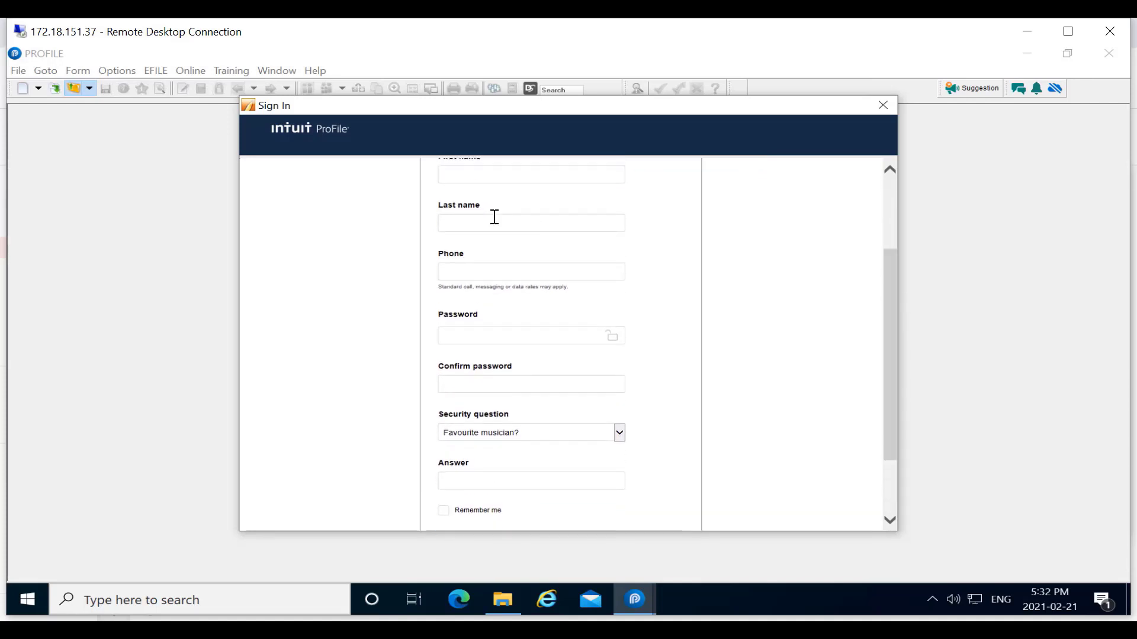
left_click(514, 271)
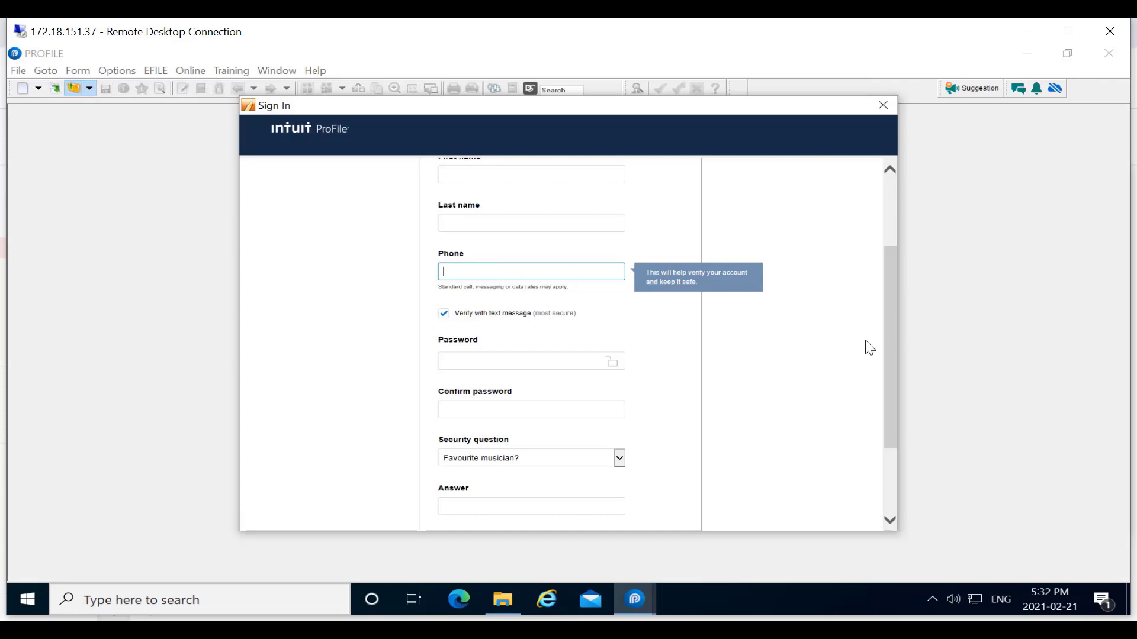
left_click_drag(887, 361, 894, 337)
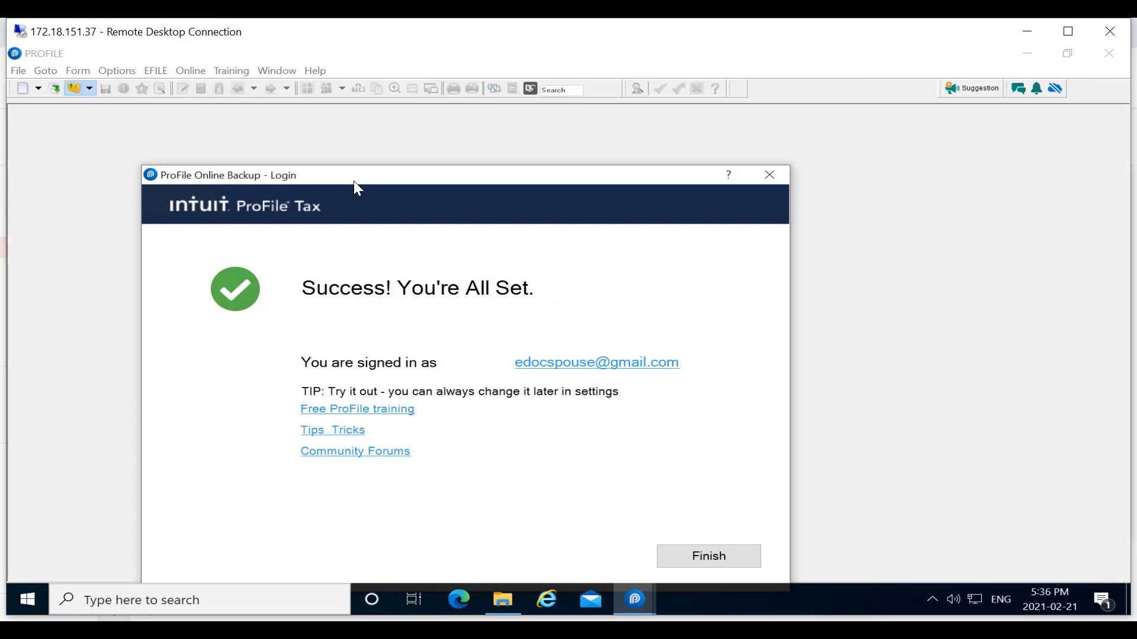
left_click_drag(356, 180, 340, 112)
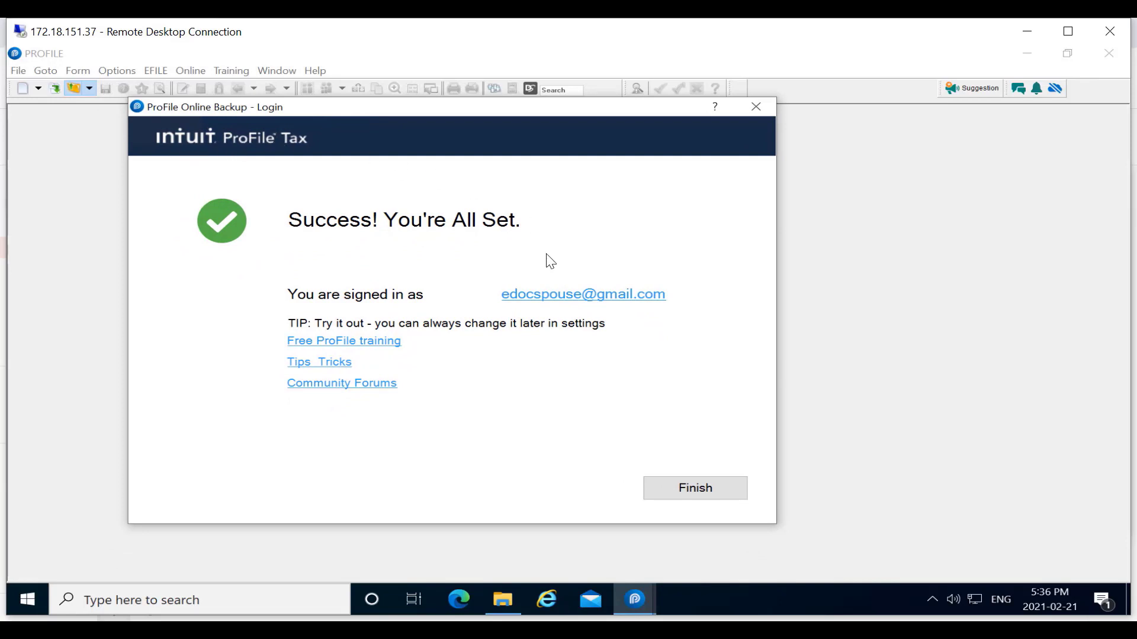
left_click(685, 491)
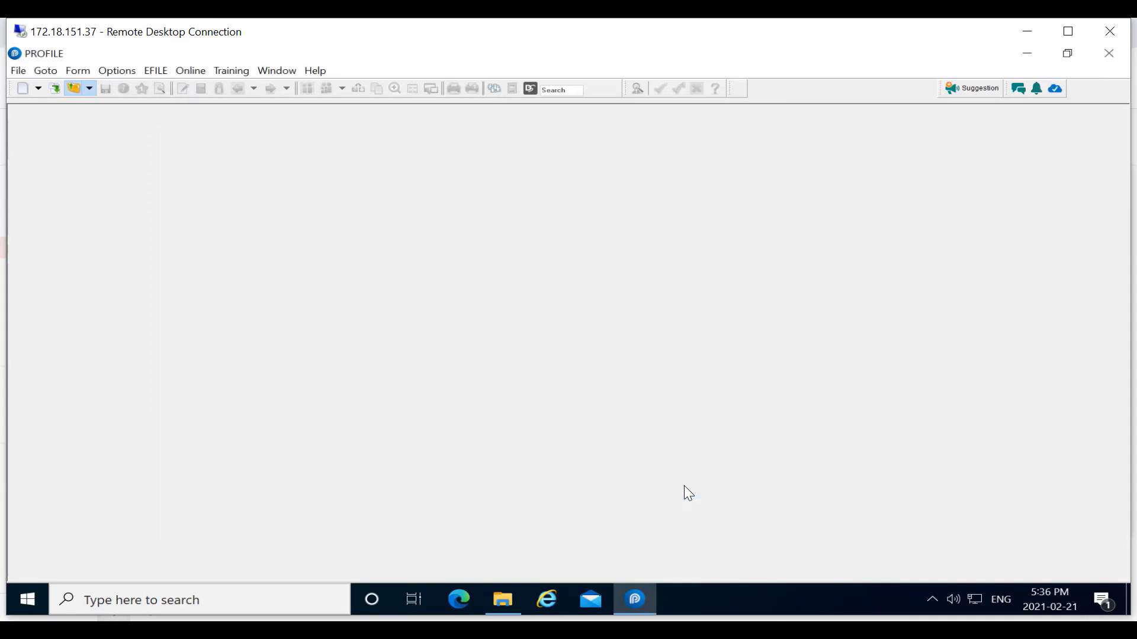
- Check the DocuSign account connection in the integration options and leave without saving changes
left_click(123, 72)
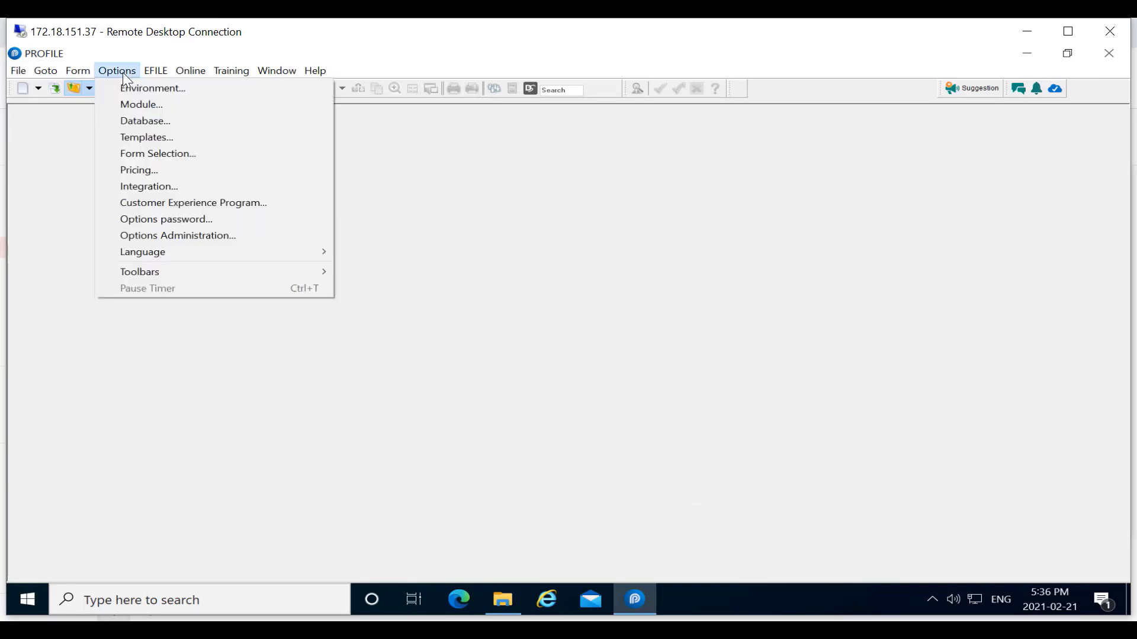
left_click(190, 186)
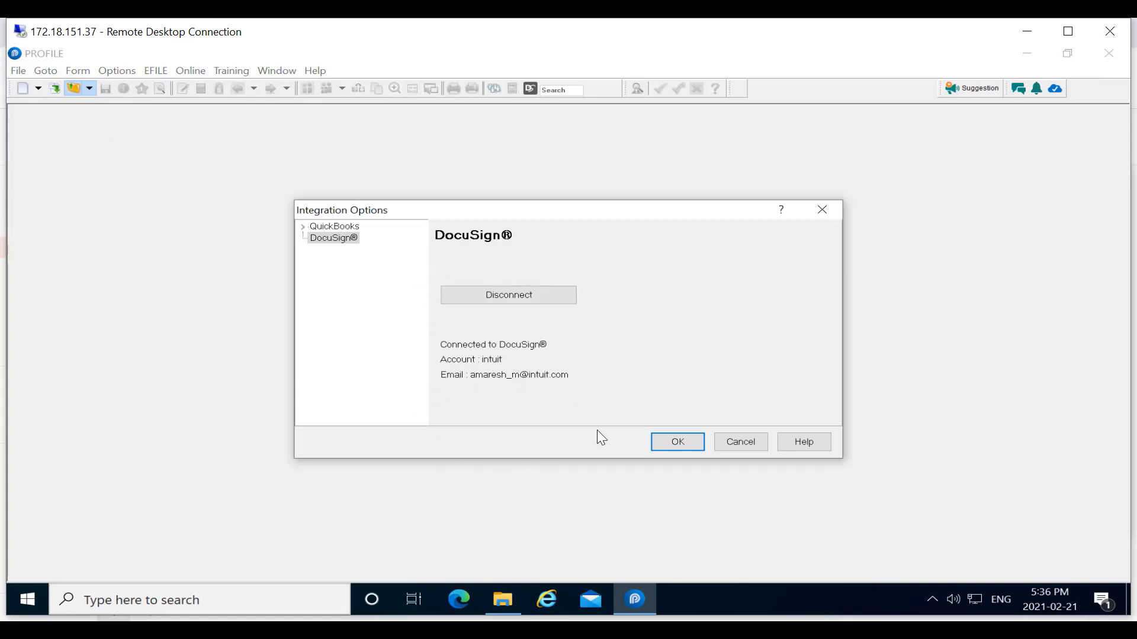
left_click(473, 293)
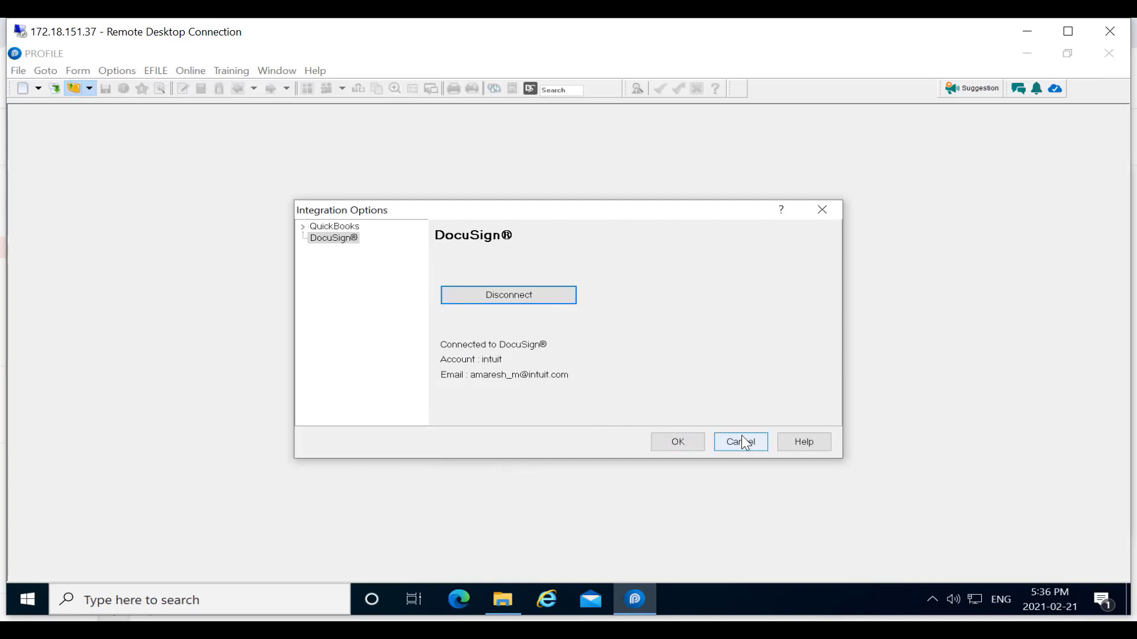
left_click(722, 439)
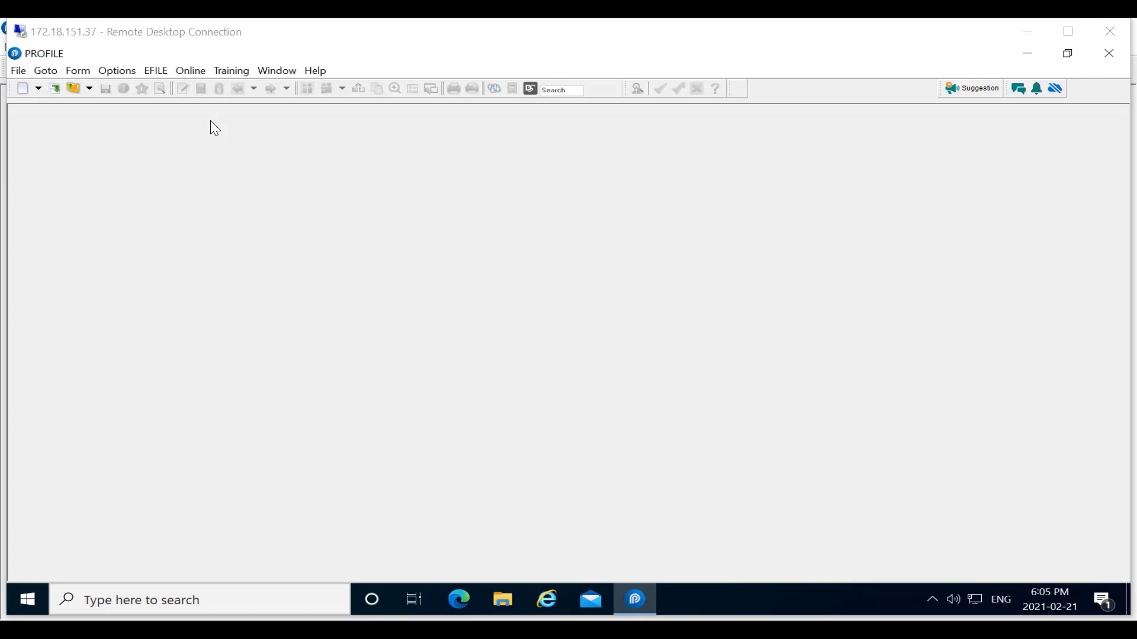
- View the DocuSign connection reached through eSignature up to the Intuit sign-in form, and cancel it
left_click(18, 72)
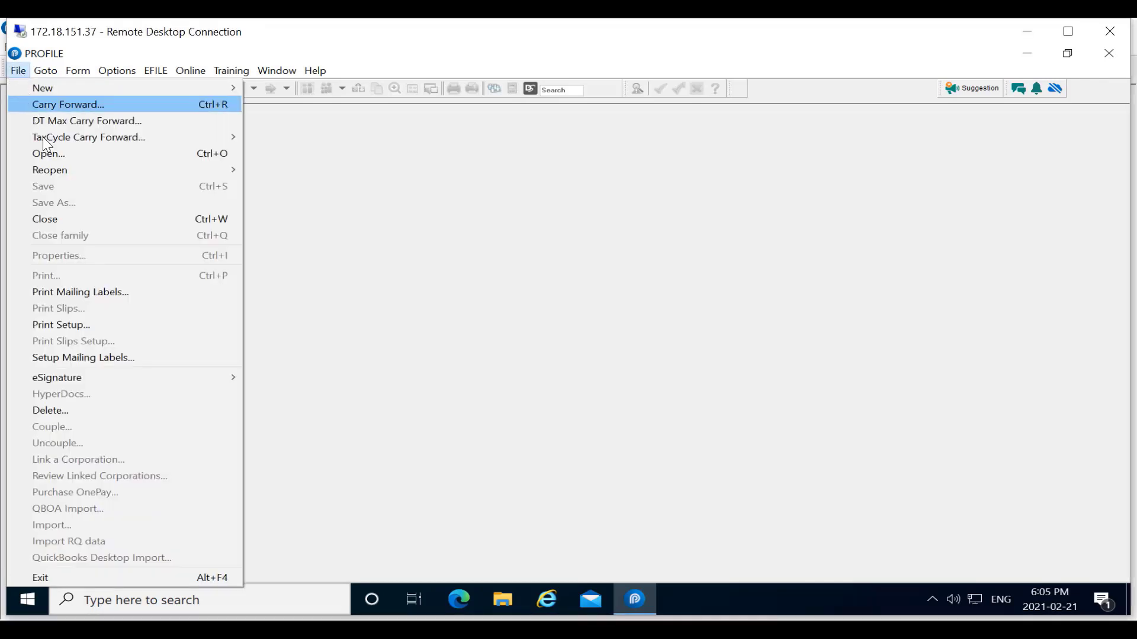
mouse_move(176, 380)
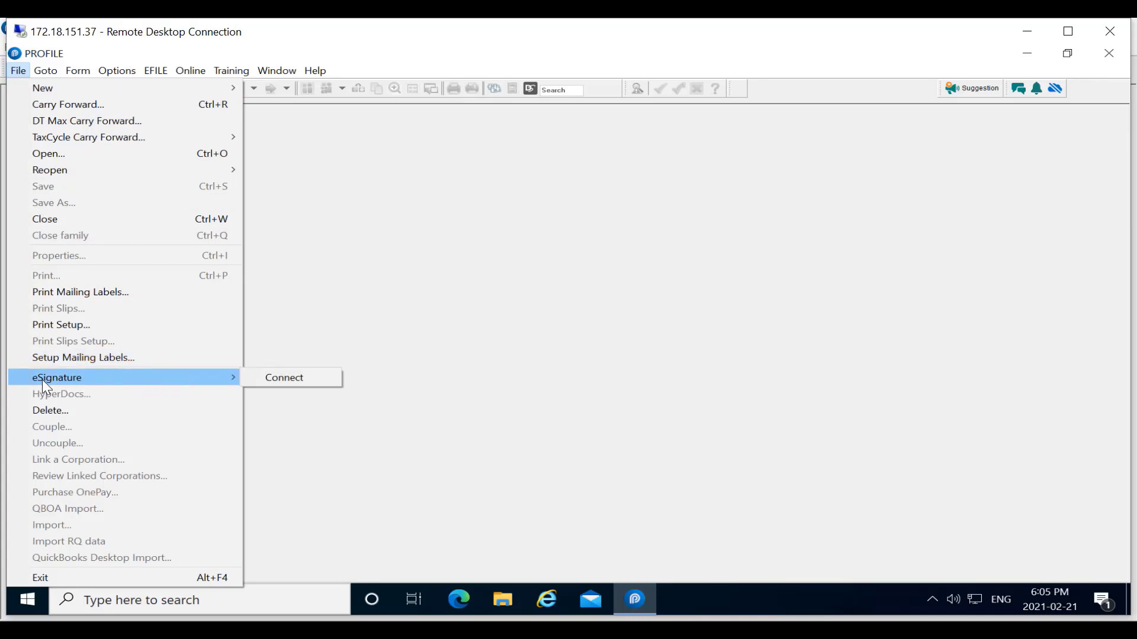
left_click(280, 380)
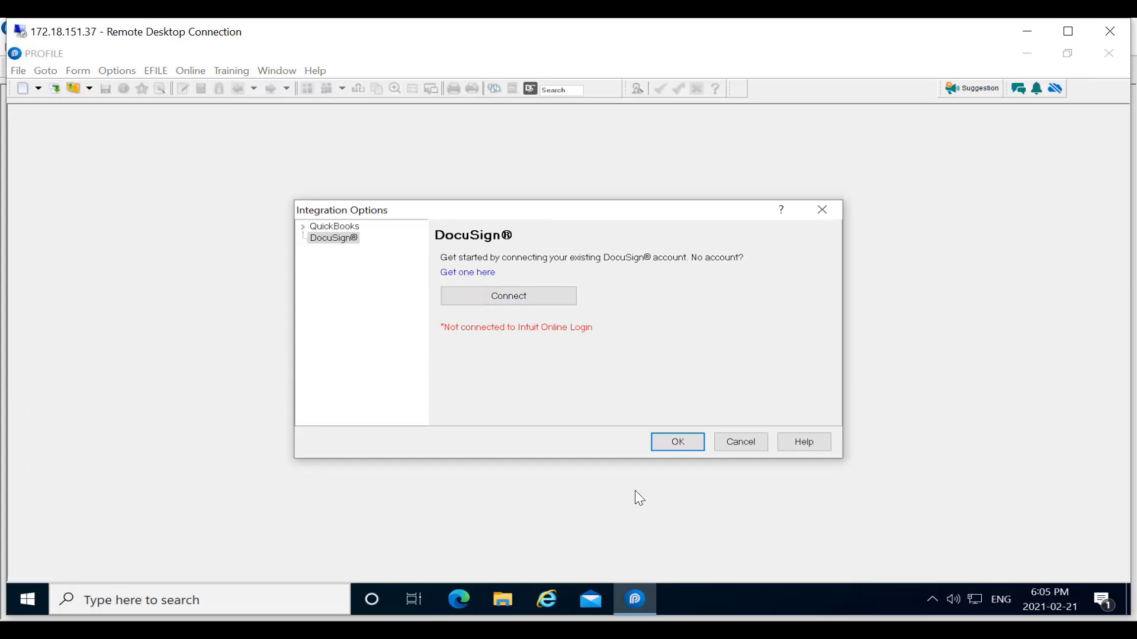
left_click(477, 303)
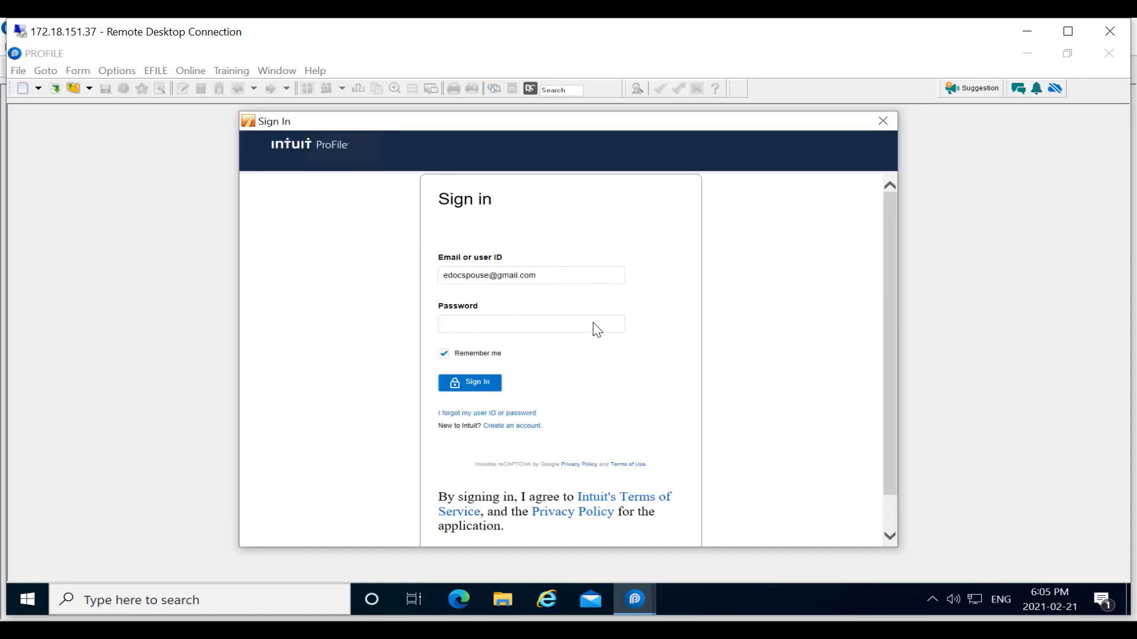
left_click(883, 122)
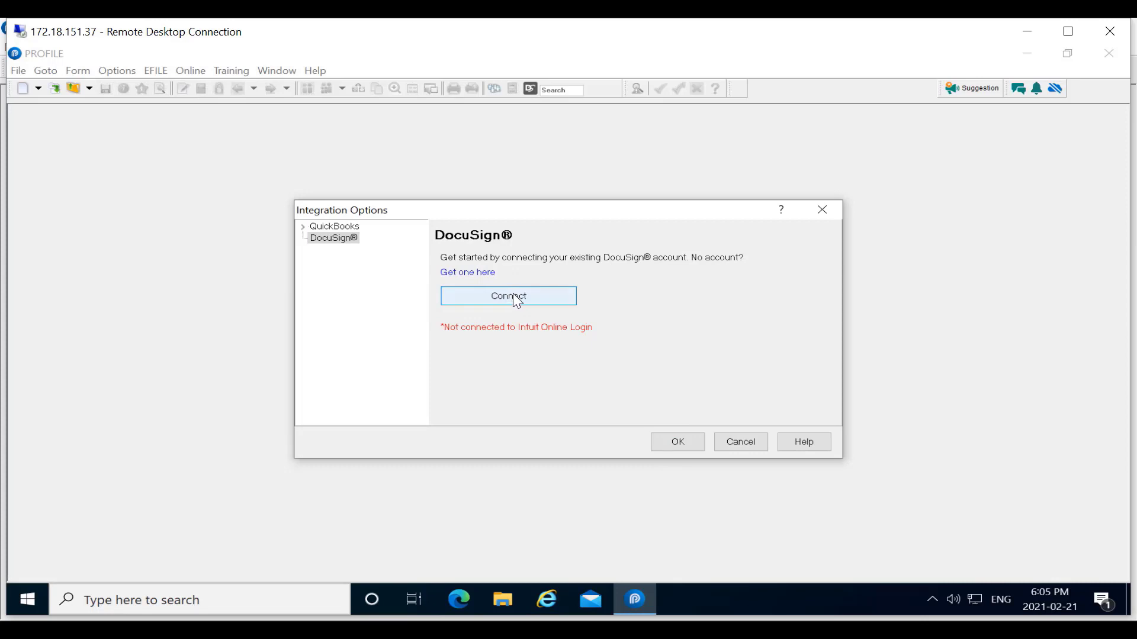
left_click(751, 442)
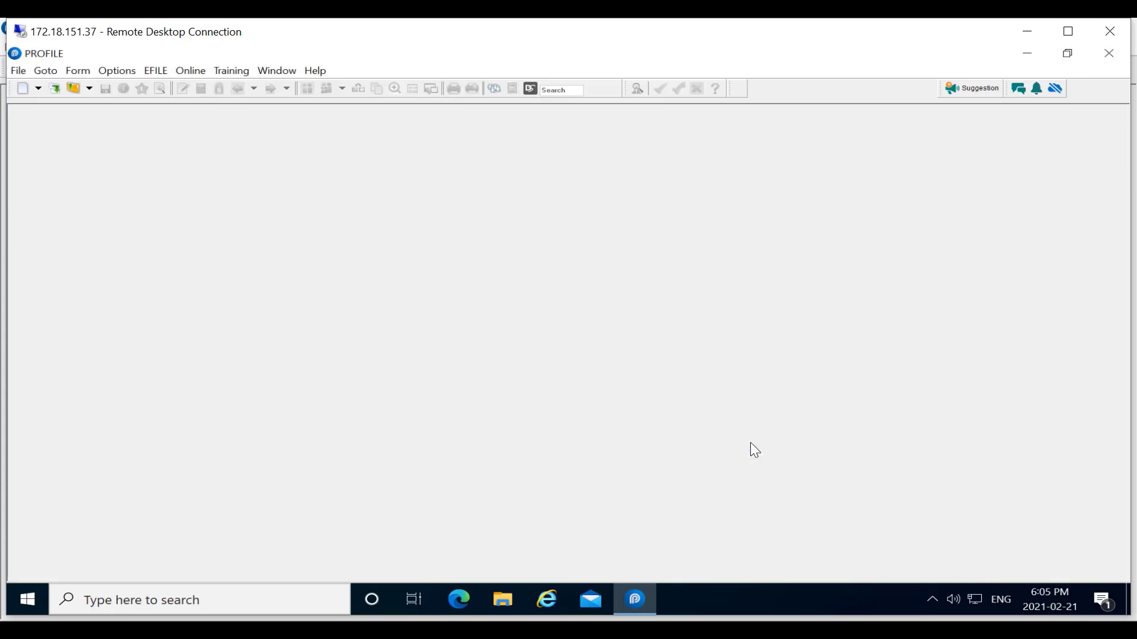
- Bring up the eSignature connection's sign-in form again, dismiss it and close the integration options
left_click(22, 73)
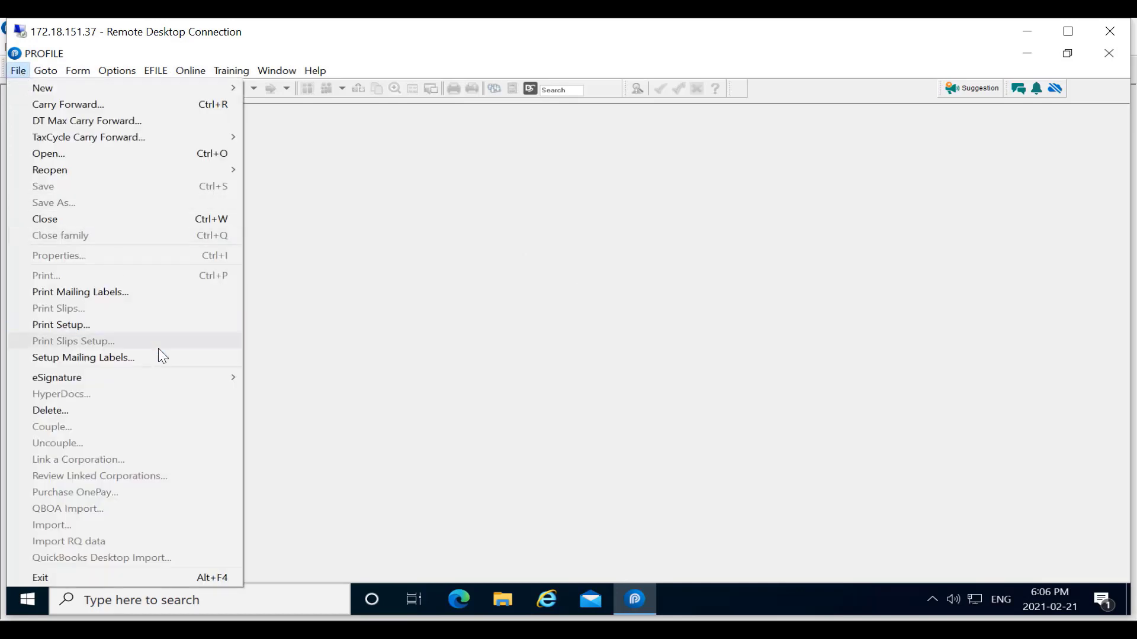
mouse_move(168, 377)
left_click(276, 375)
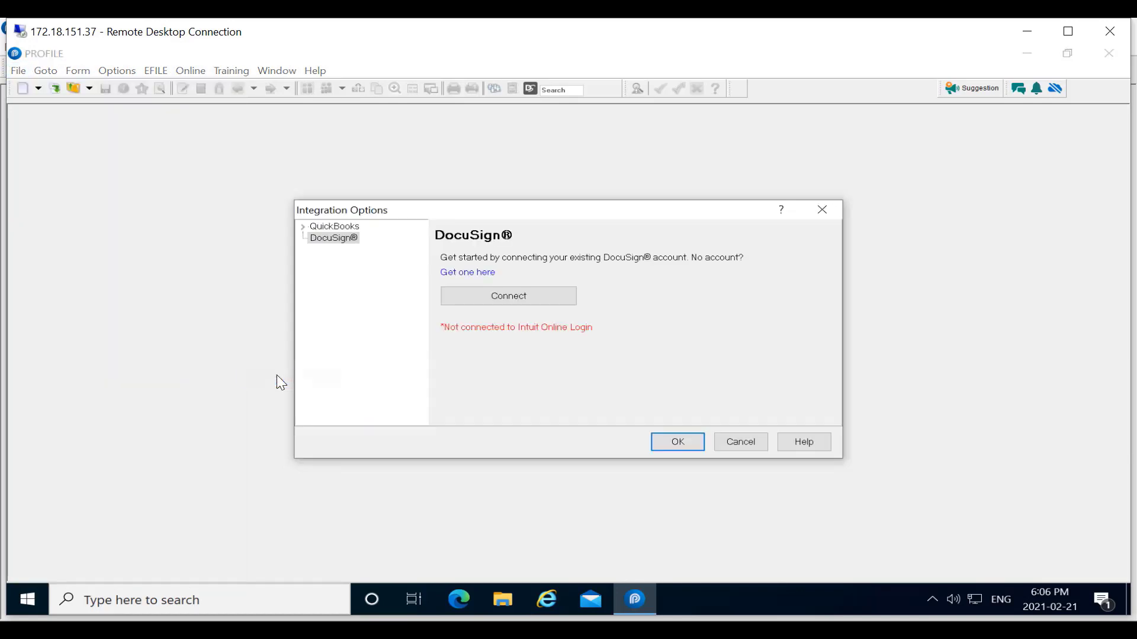
left_click(490, 296)
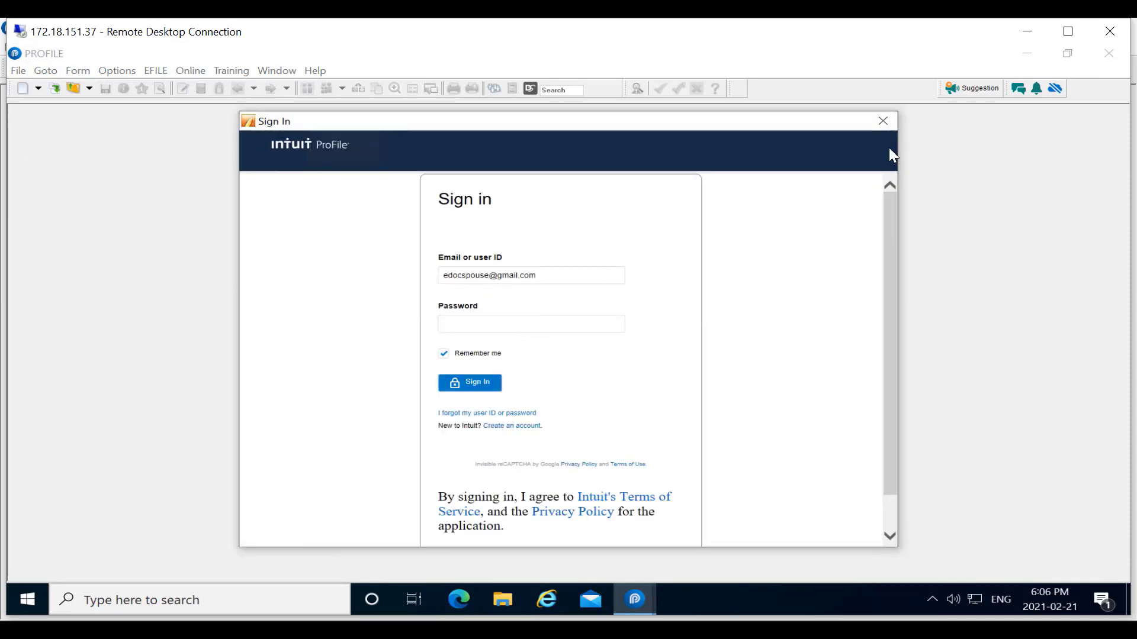
left_click(888, 122)
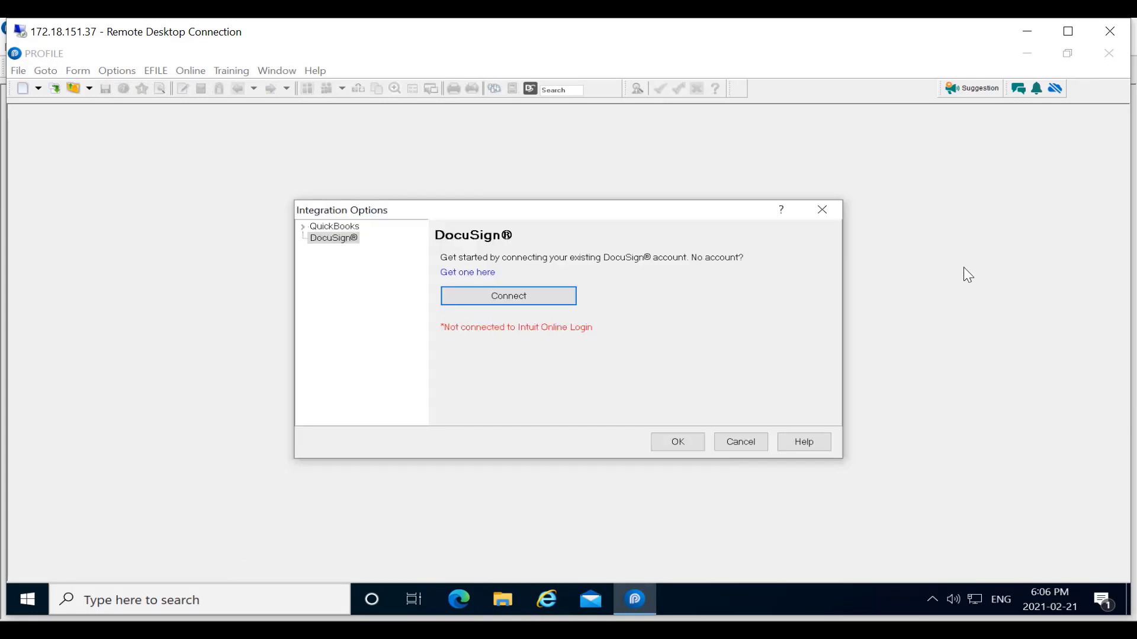
left_click(678, 443)
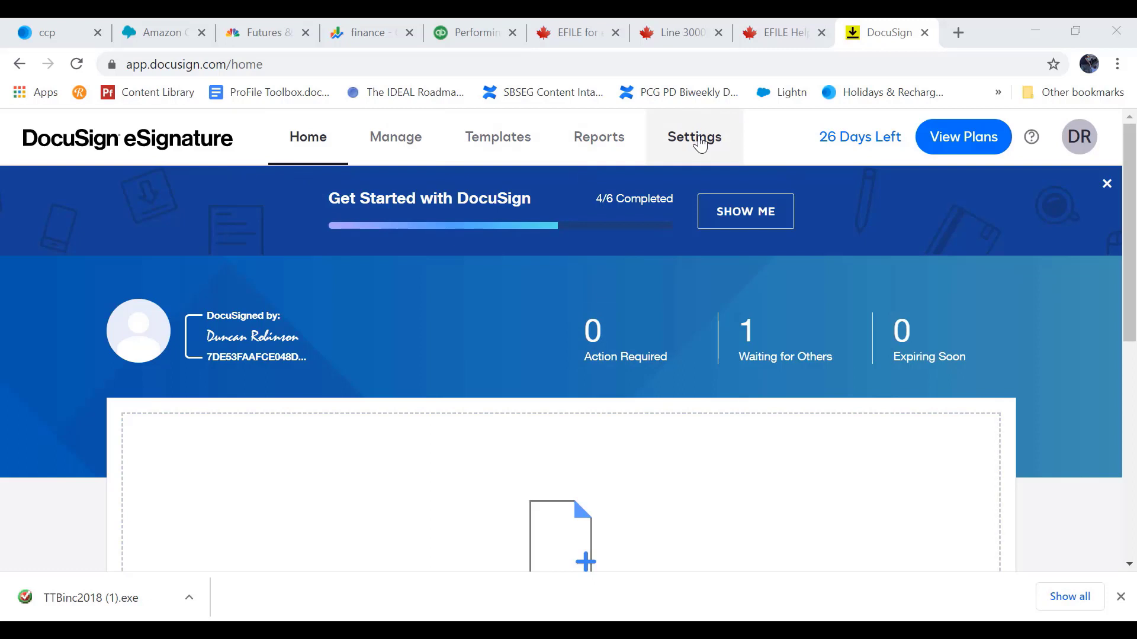
- In DocuSign's signing settings, set the date format of the Date Signed field to 2021-01-18
left_click(701, 143)
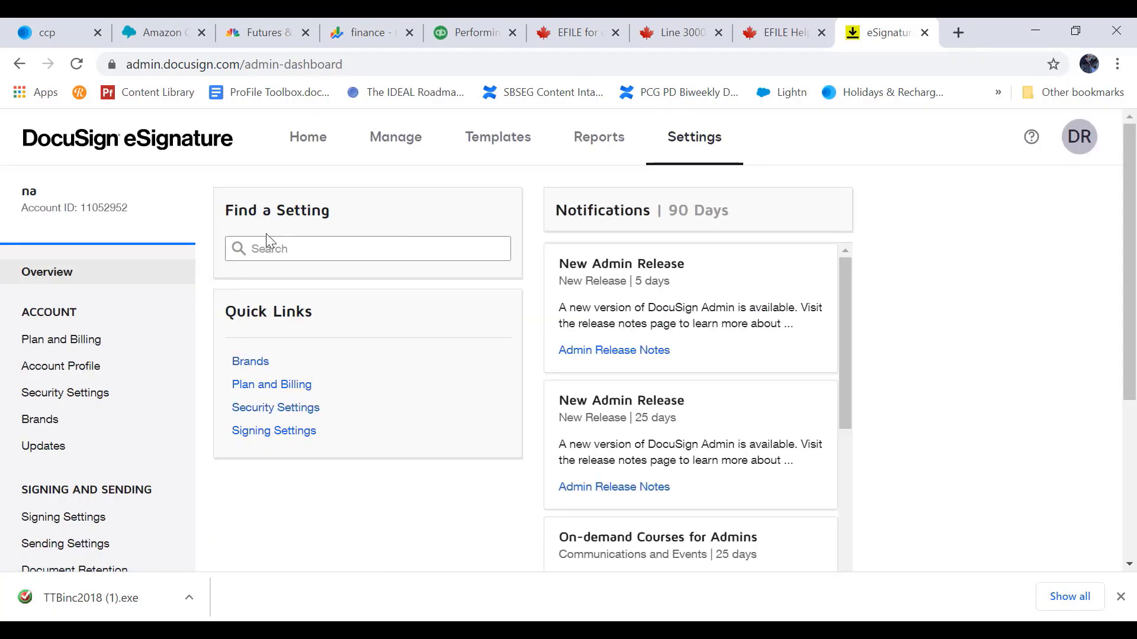
left_click(89, 521)
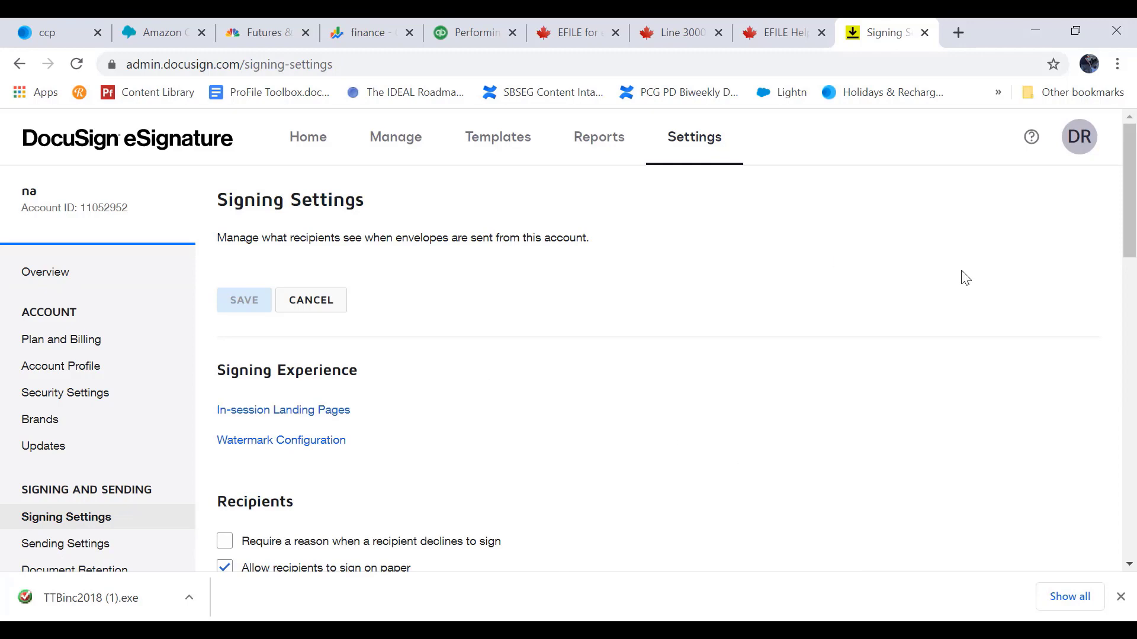
scroll(1135, 220, "down", 9)
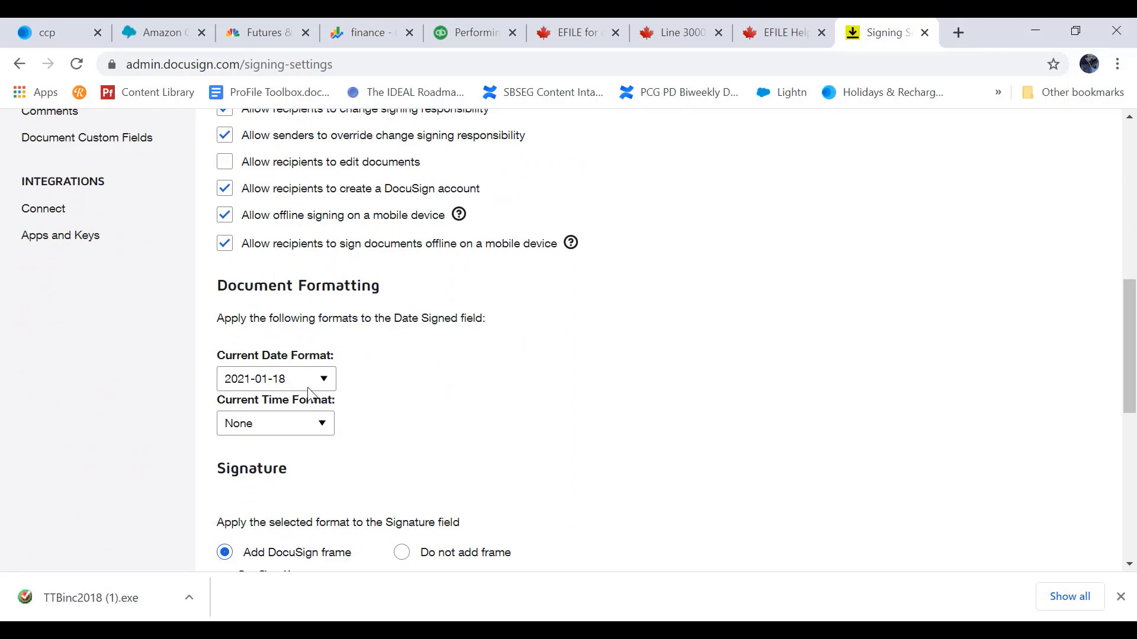
left_click(325, 382)
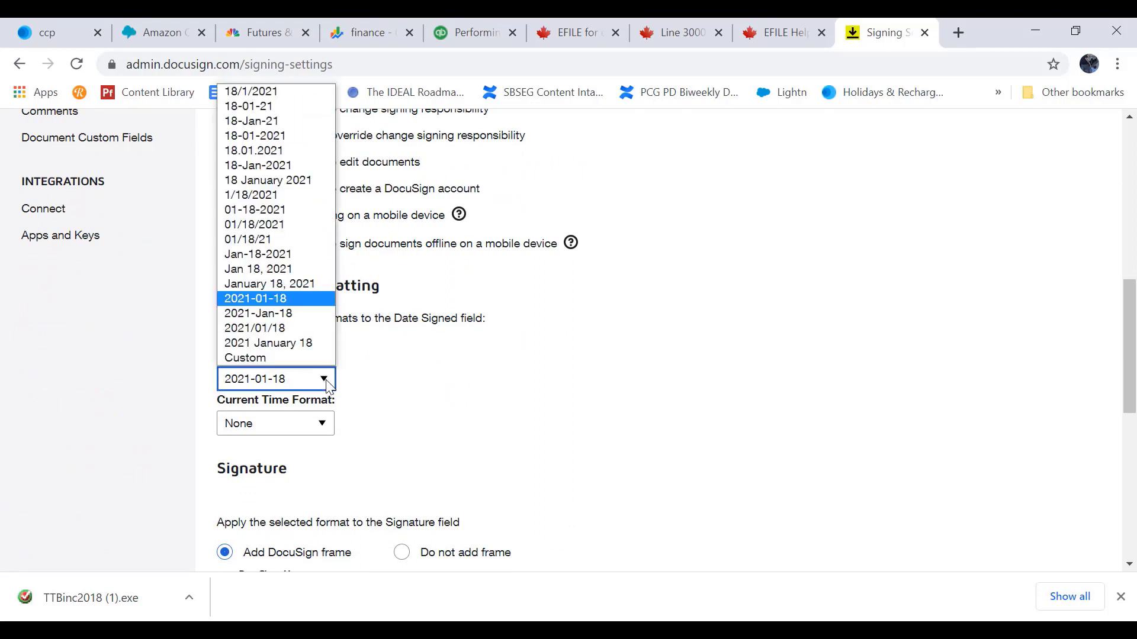
left_click(274, 300)
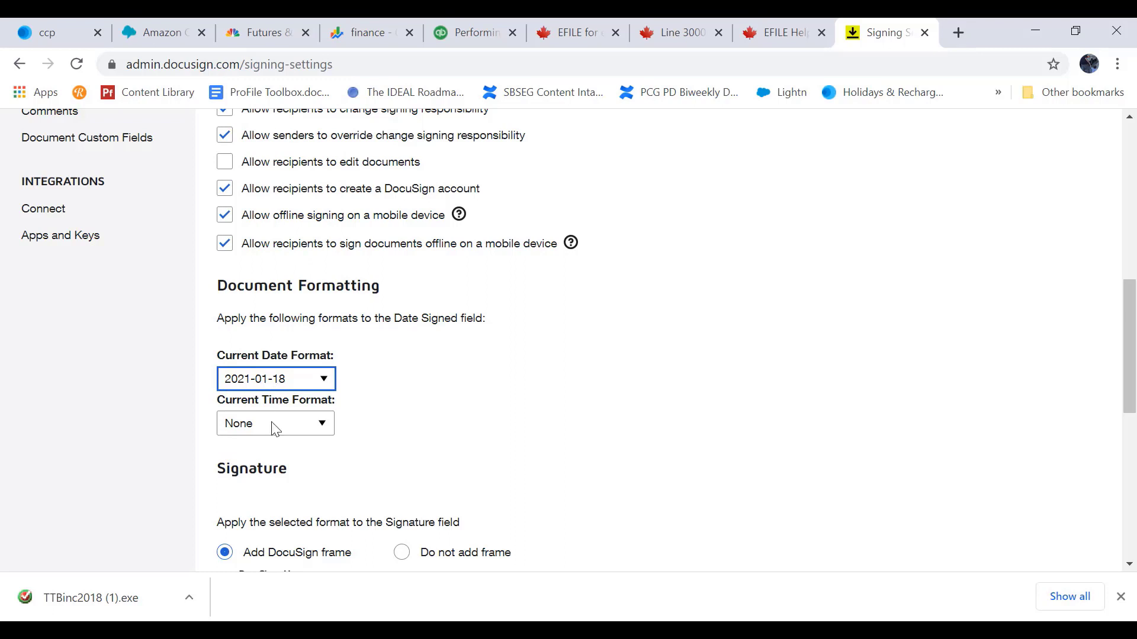
- Set the Date Signed field's time format to 14:59:40 and save the signing settings
left_click(253, 434)
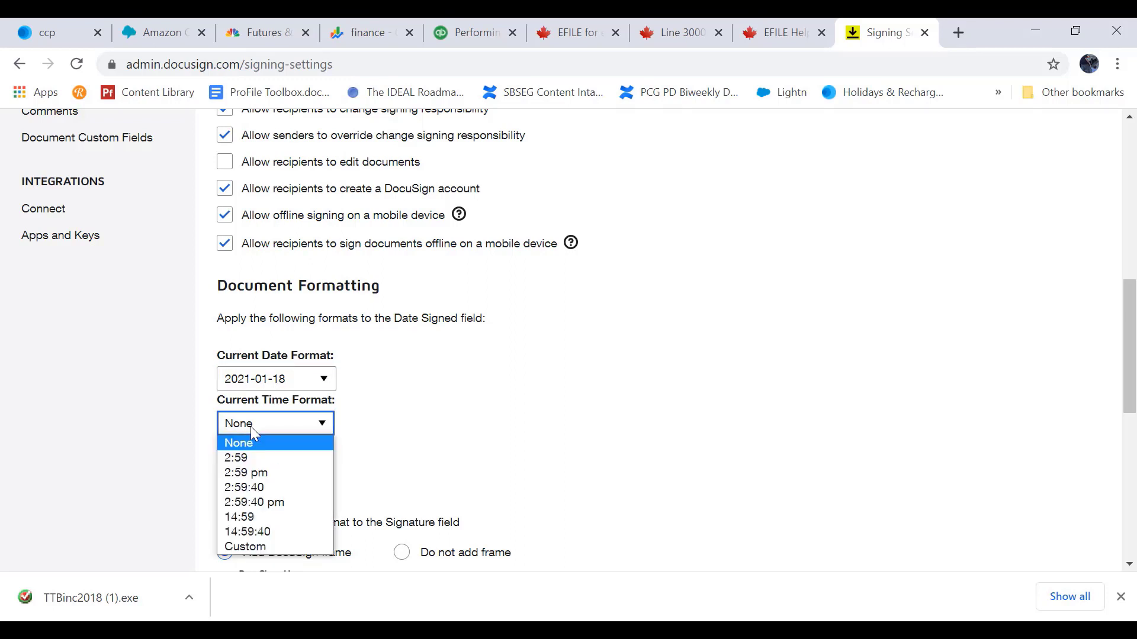
left_click(292, 532)
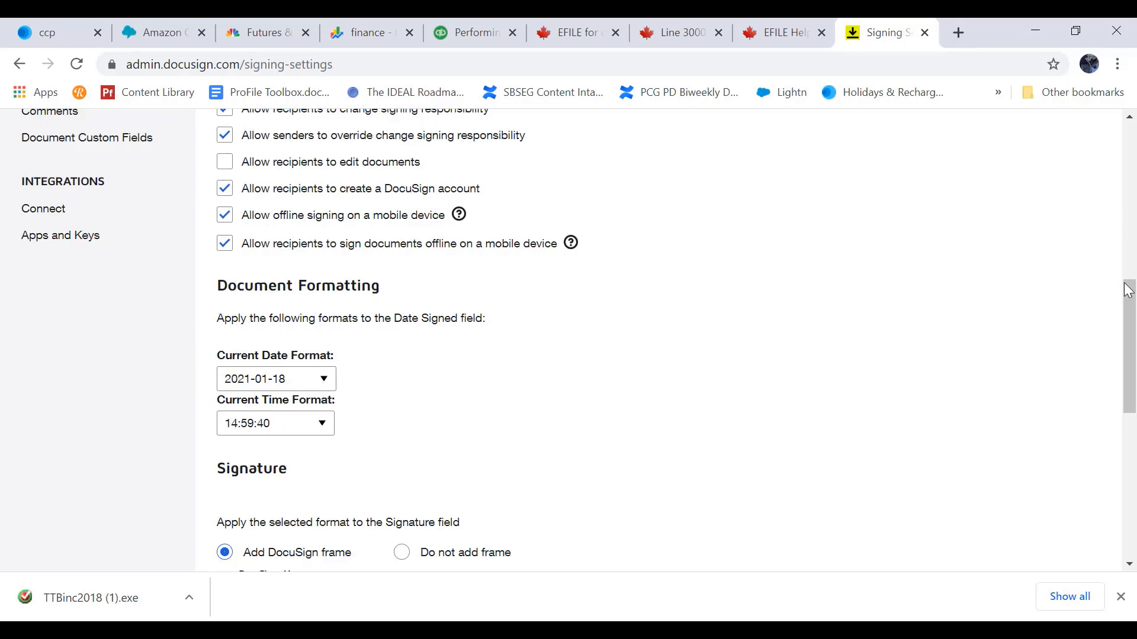
left_click_drag(1128, 290, 1136, 70)
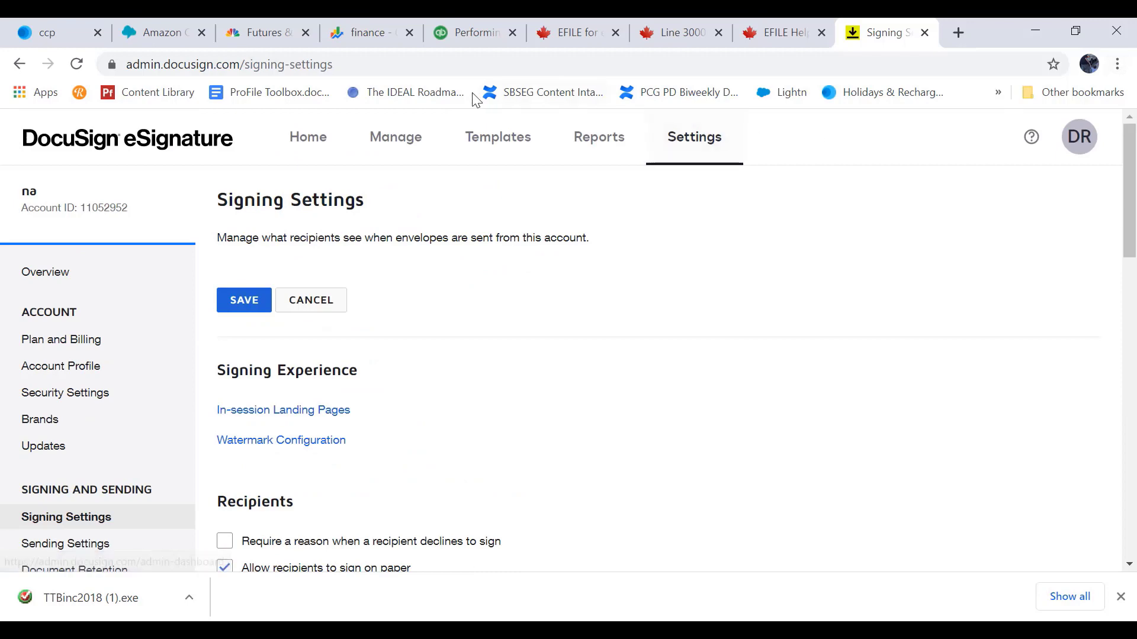
left_click(248, 301)
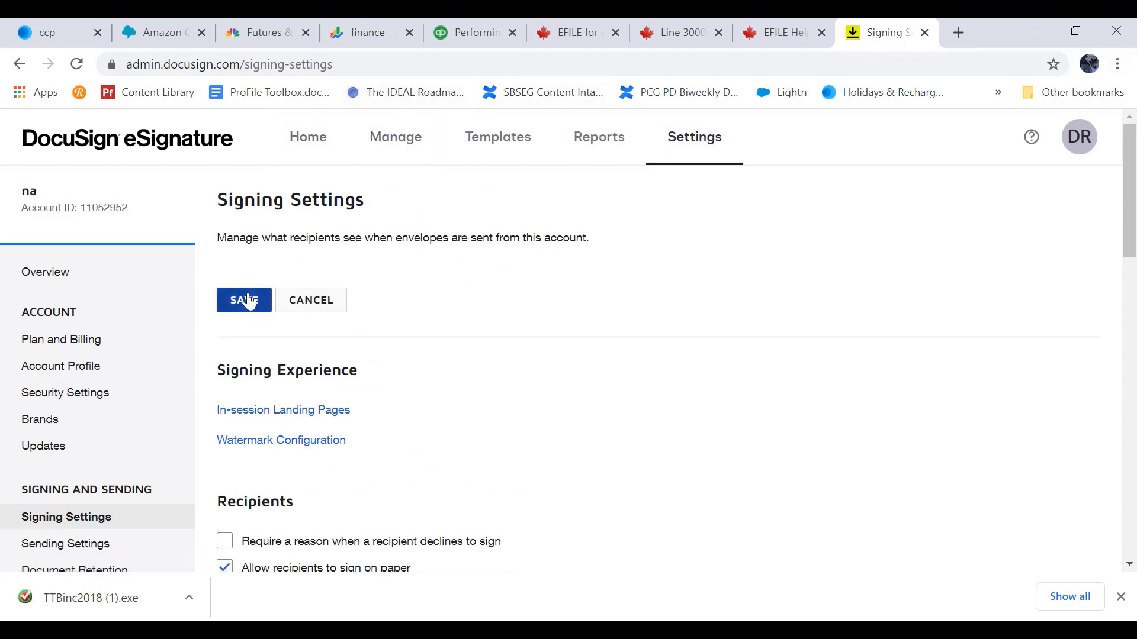